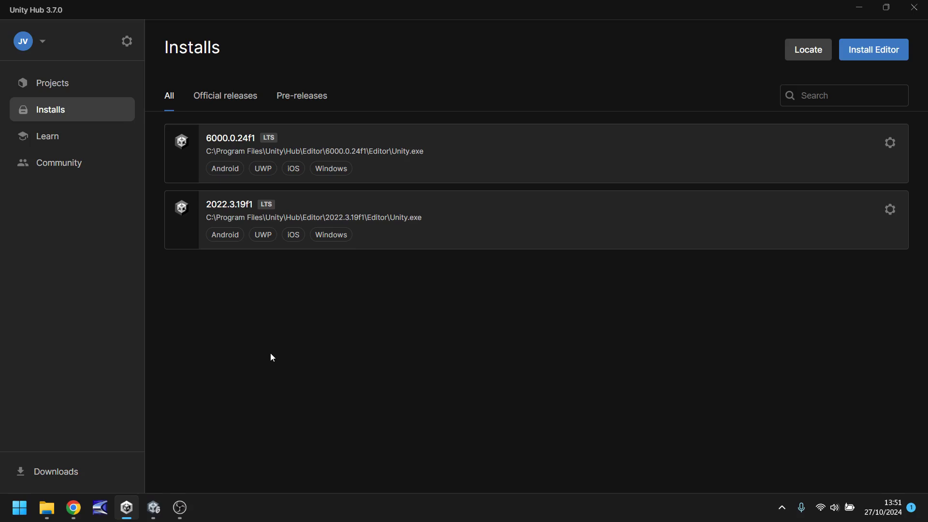
click(73, 507)
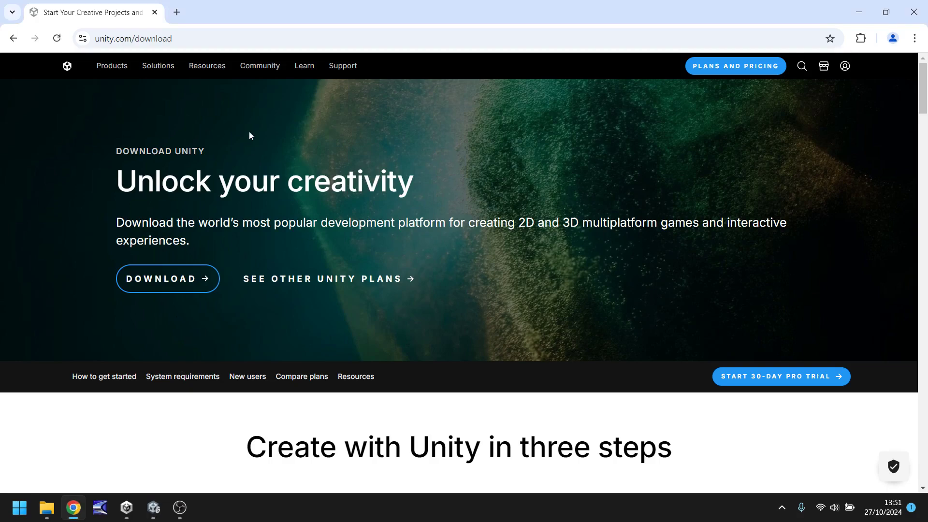
mouse_move(125, 79)
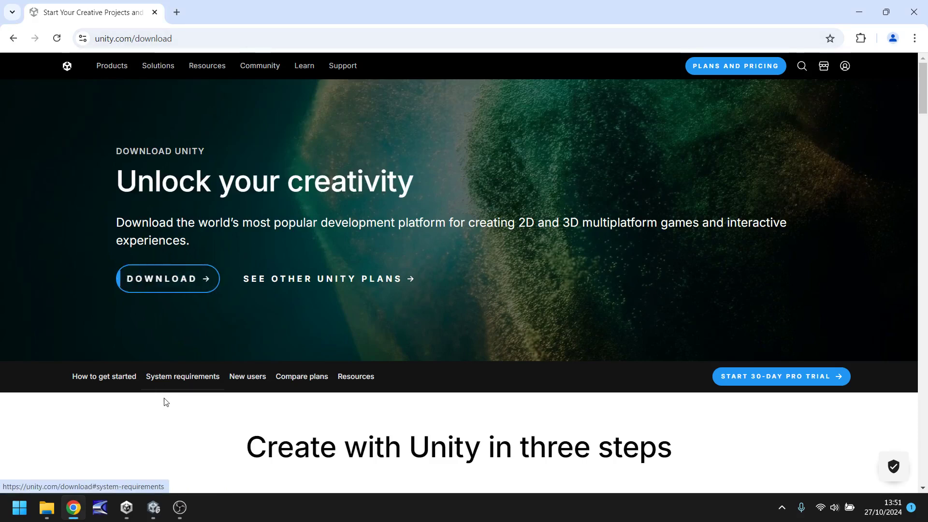
click(126, 507)
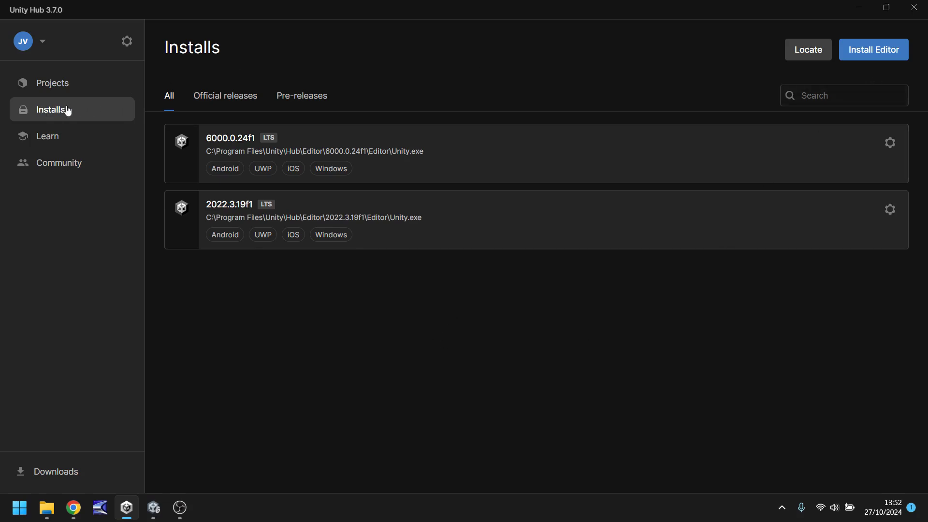
click(876, 51)
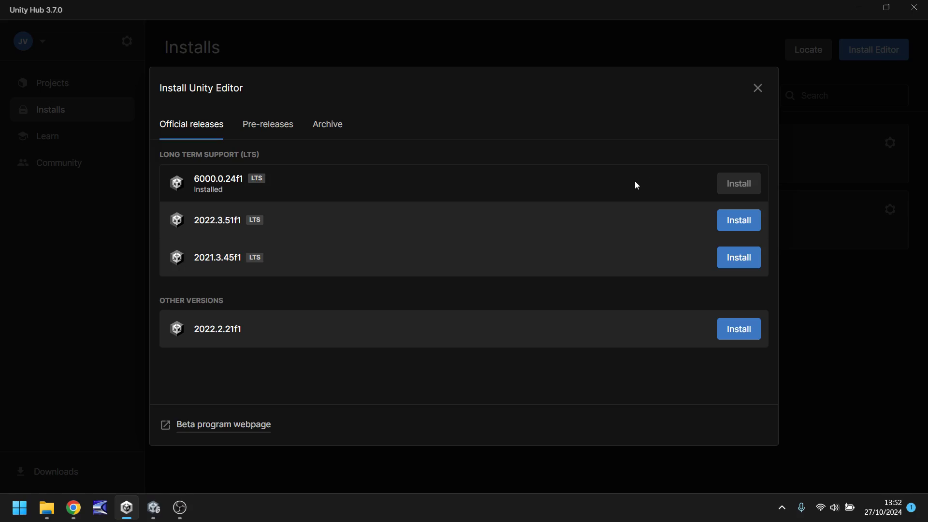
click(756, 90)
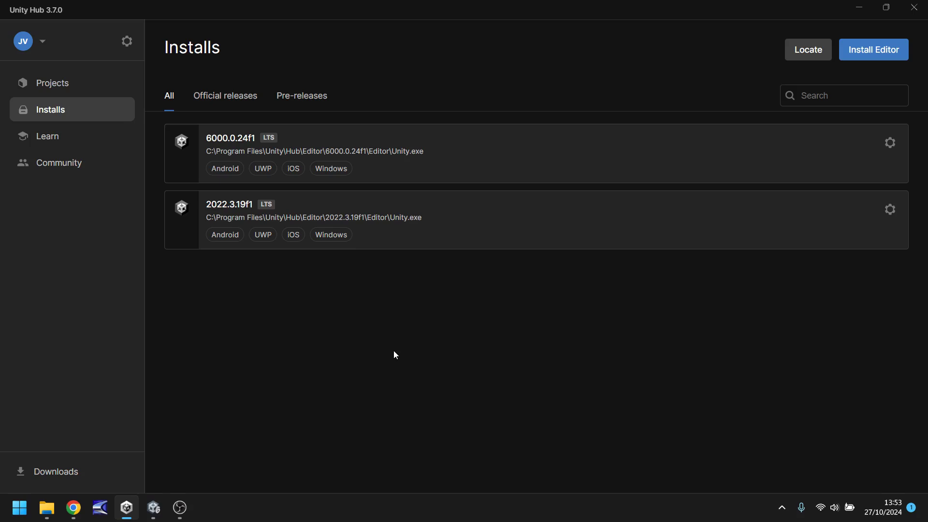
From Projects, begin a new project and change its editor version from 2022.3.19f1 to 6000.0.24f1.
click(47, 84)
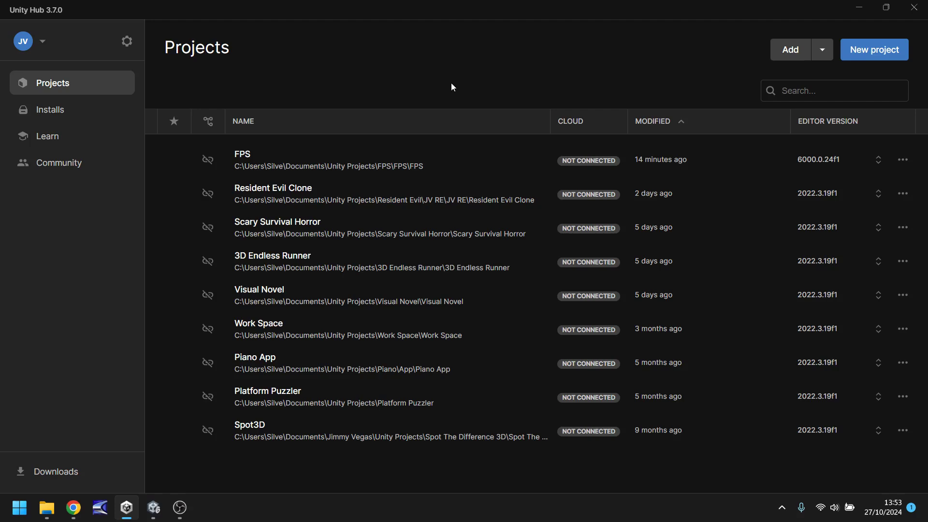
click(879, 50)
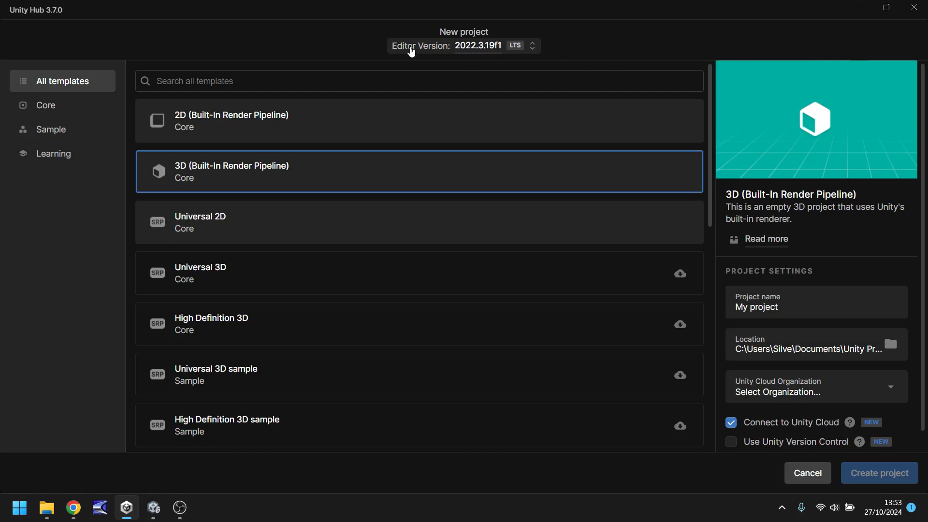
click(496, 48)
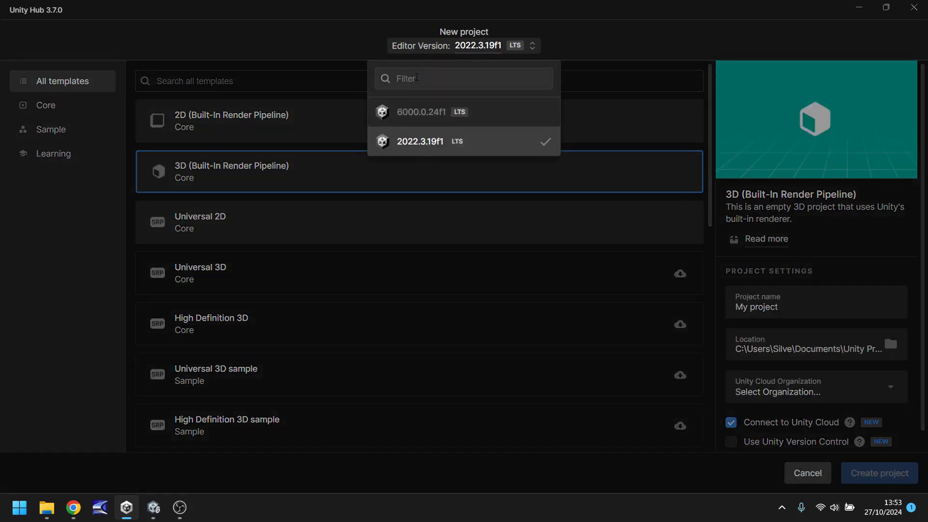
click(418, 118)
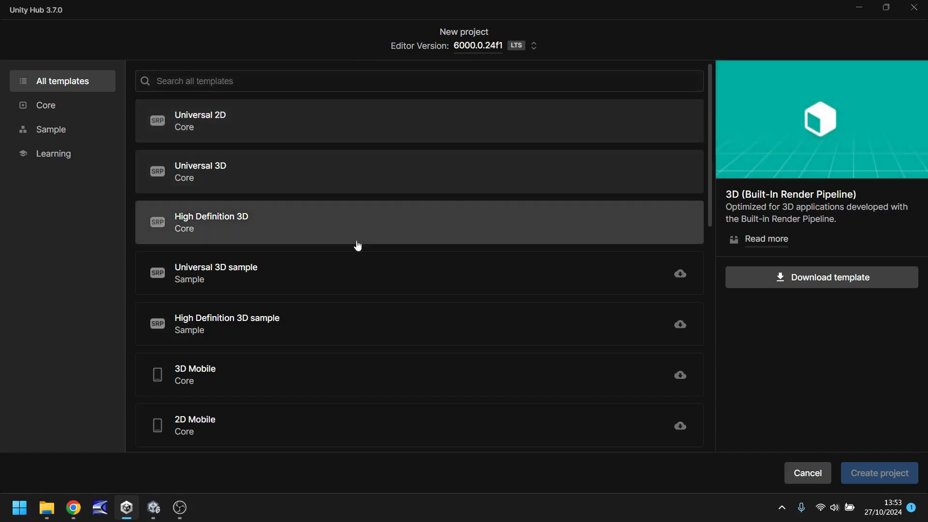
Pick the Universal 3D (Core) template for the new project named My project.
click(288, 175)
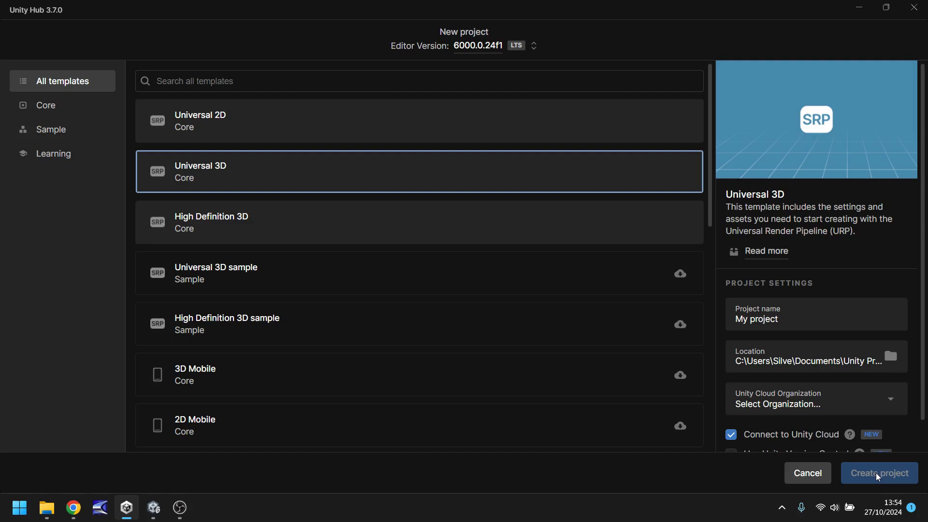
scroll(783, 387, down, 1)
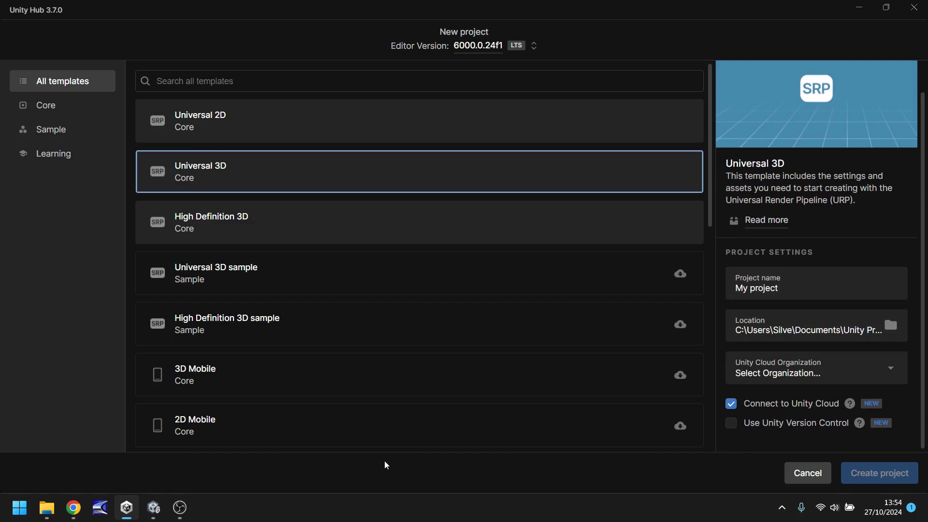
Bring the FPS - SampleScene editor window to the front from the taskbar.
click(154, 512)
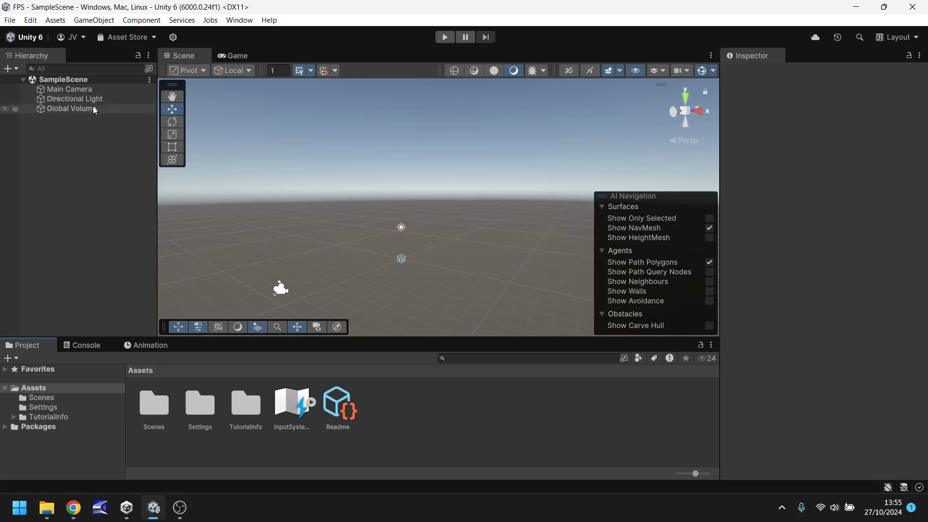
click(88, 89)
click(77, 99)
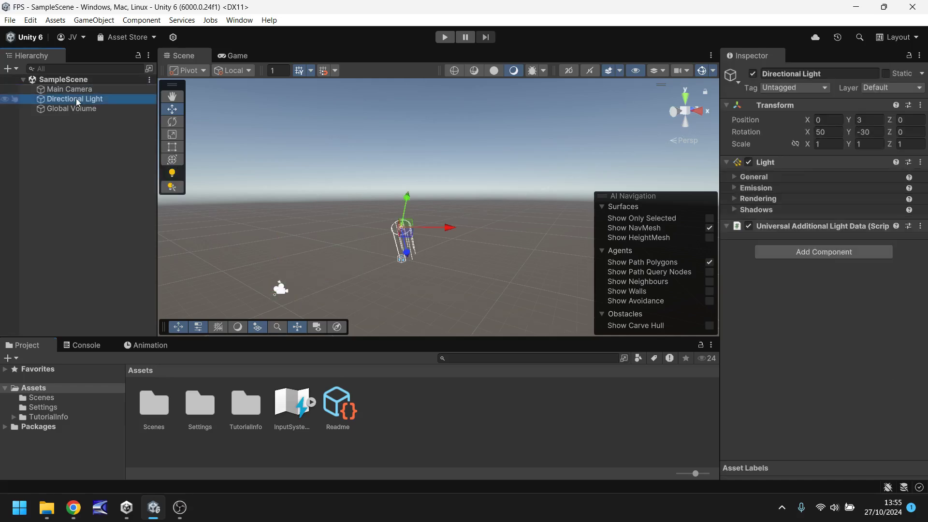
click(74, 107)
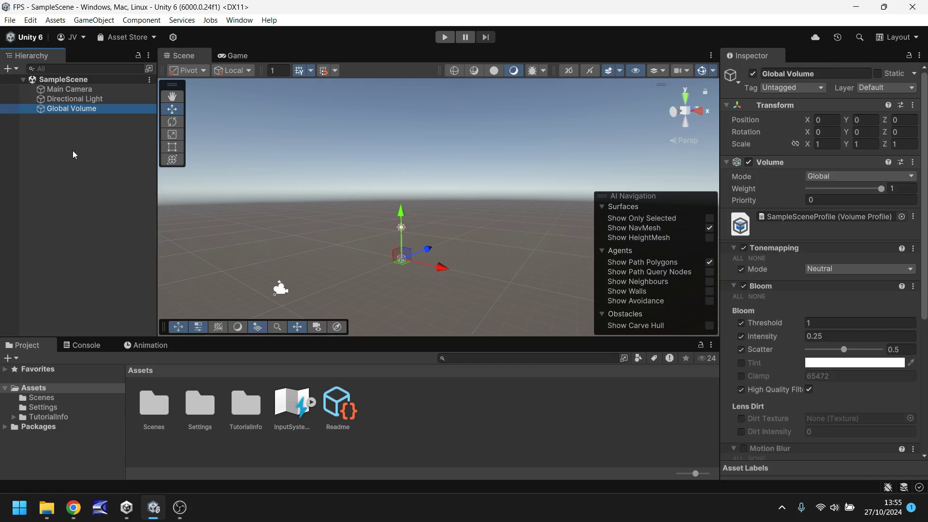
click(82, 99)
click(80, 91)
click(79, 97)
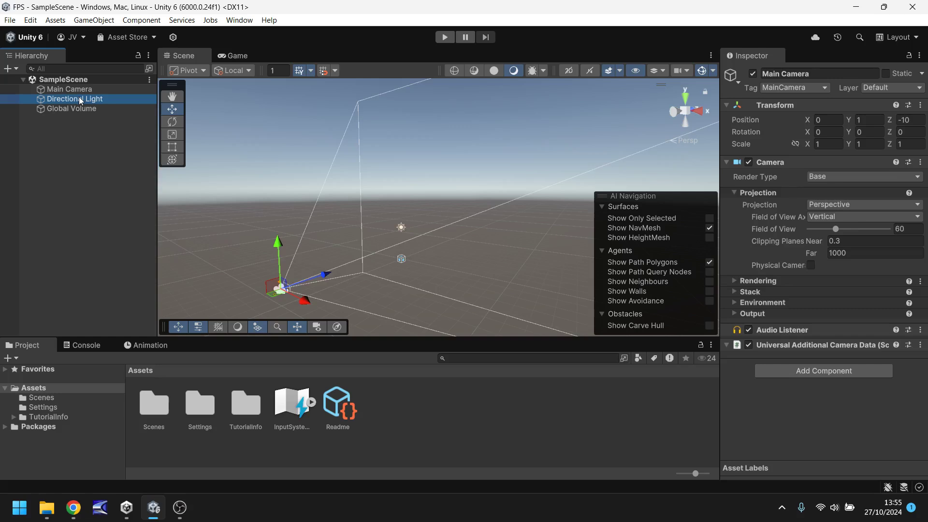
click(78, 108)
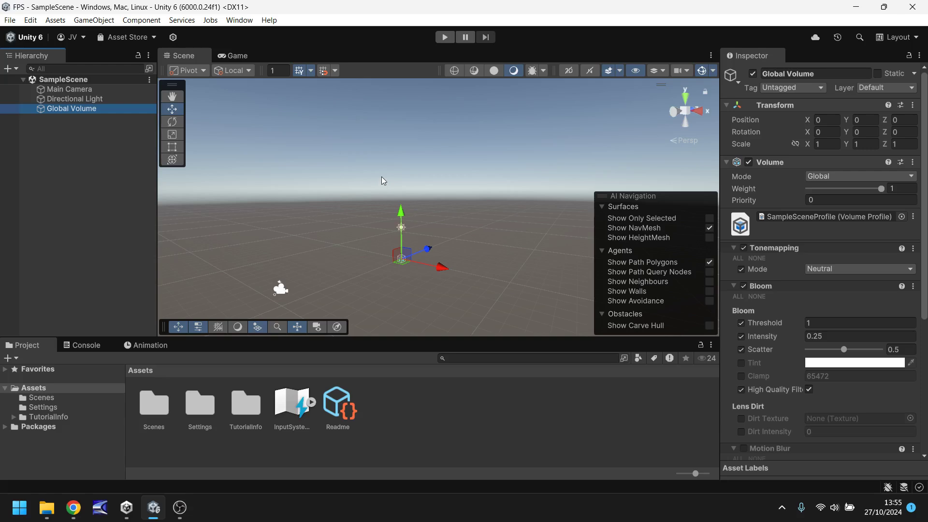
click(301, 215)
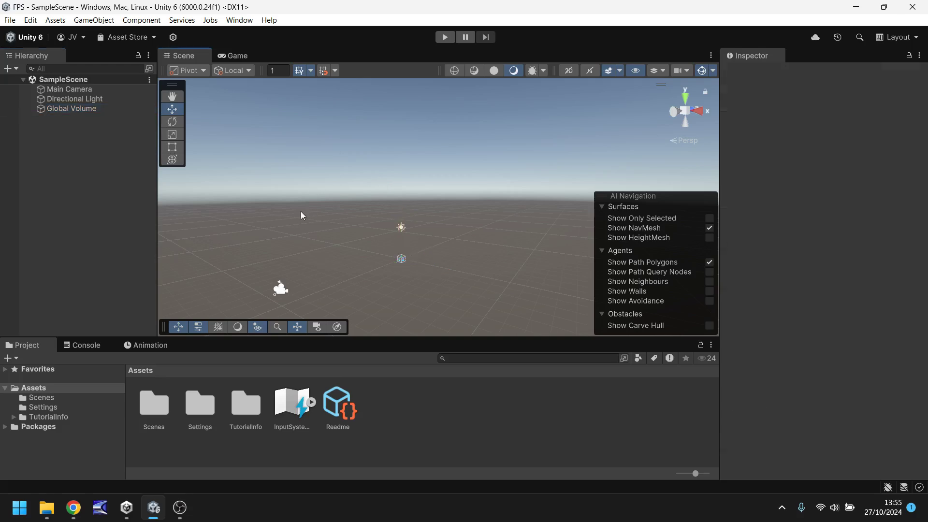
click(397, 261)
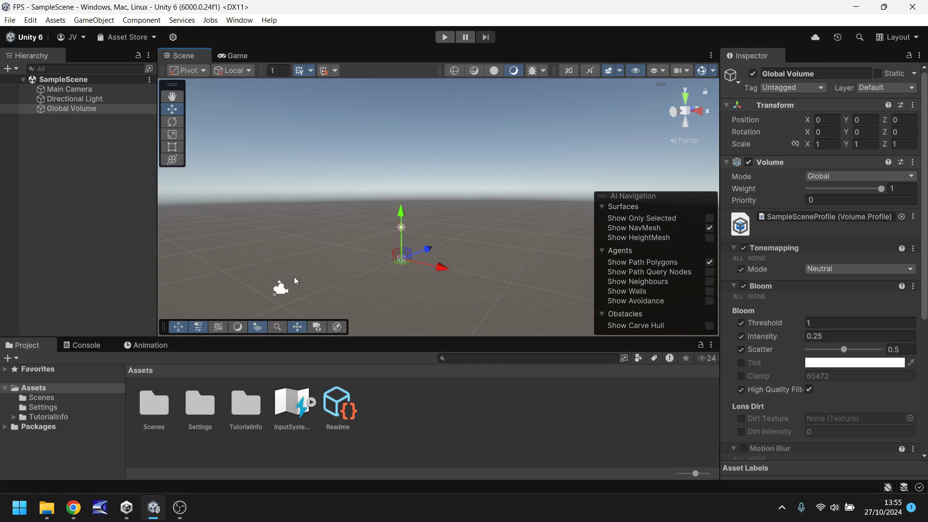
click(281, 289)
click(401, 230)
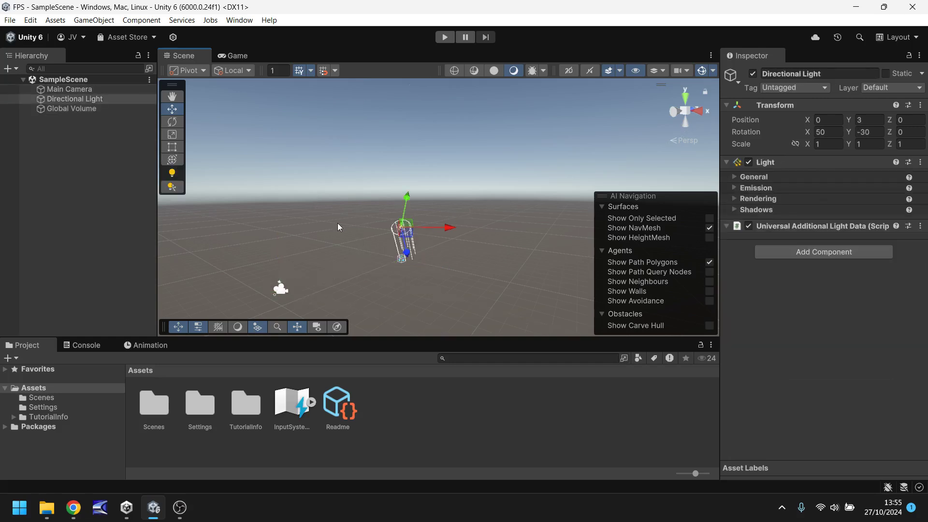
Pan and tilt around the empty scene, then view it through the Game camera as sky over ground.
middle_drag(364, 219, 418, 229)
scroll(436, 234, up, 3)
scroll(437, 234, down, 2)
scroll(434, 230, up, 2)
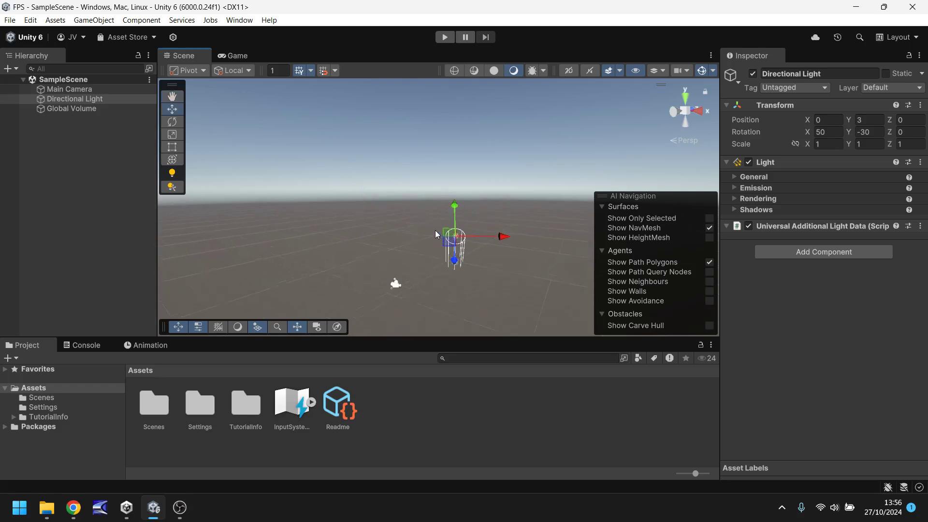
right_drag(402, 166, 601, 168)
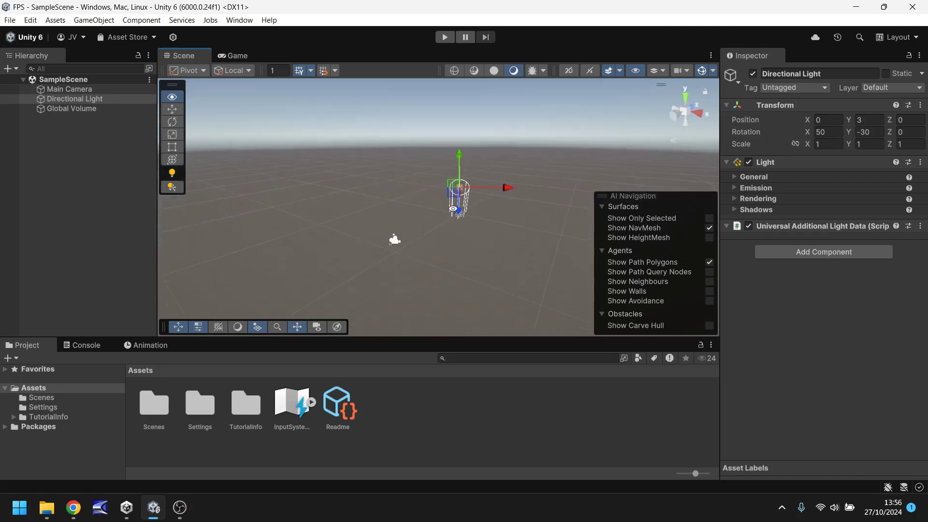
mouse_move(454, 209)
right_down()
mouse_move(491, 220)
mouse_move(425, 192)
mouse_move(476, 215)
mouse_move(464, 200)
right_up()
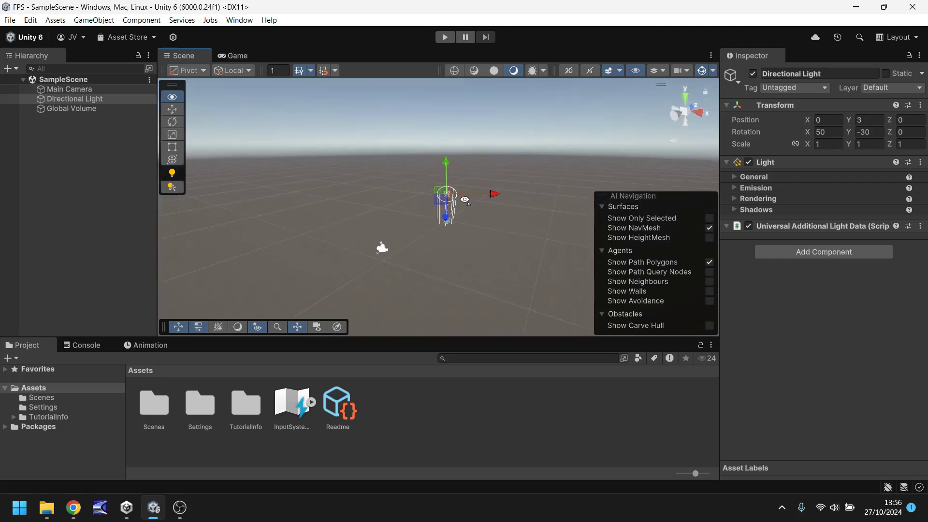
middle_drag(459, 224, 420, 234)
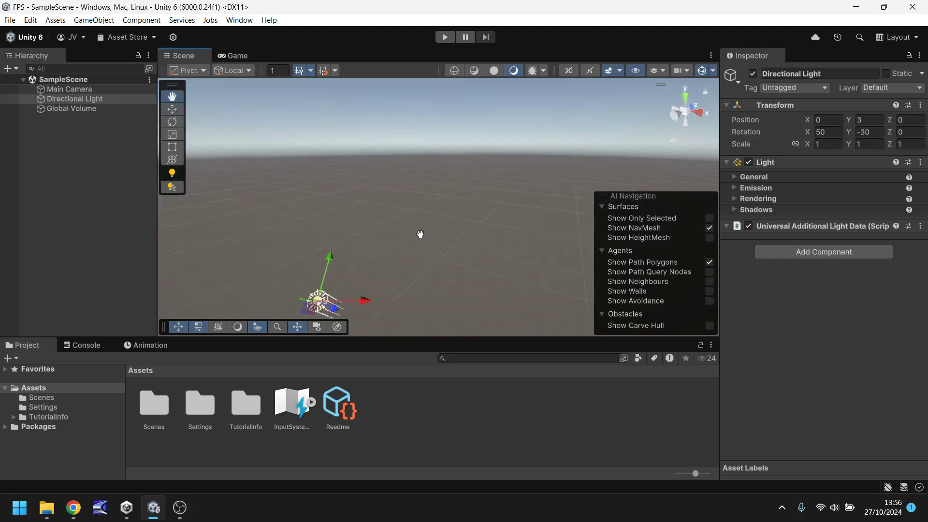
right_drag(459, 201, 387, 199)
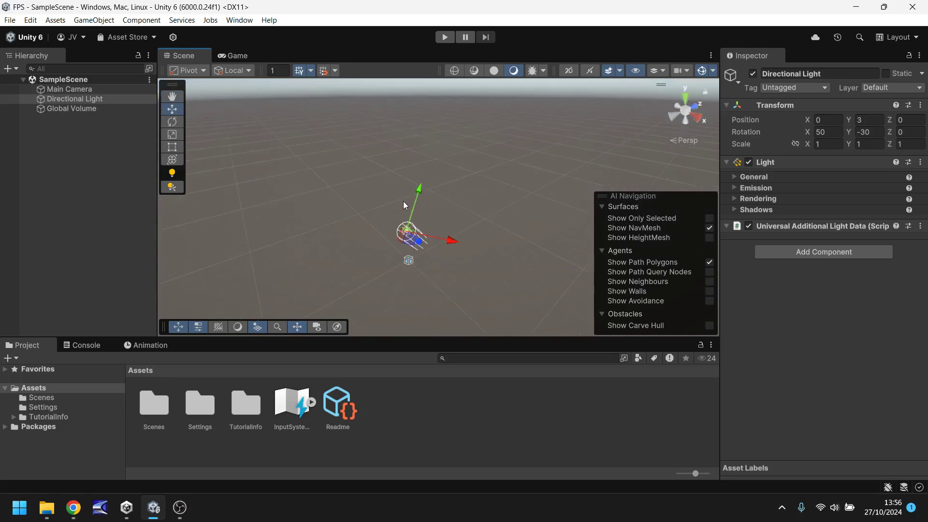
middle_drag(364, 211, 359, 196)
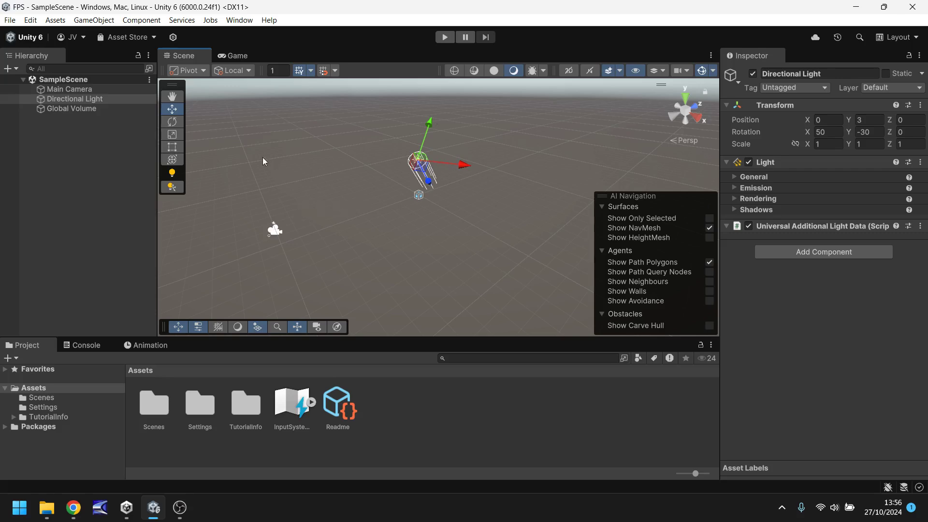
click(242, 53)
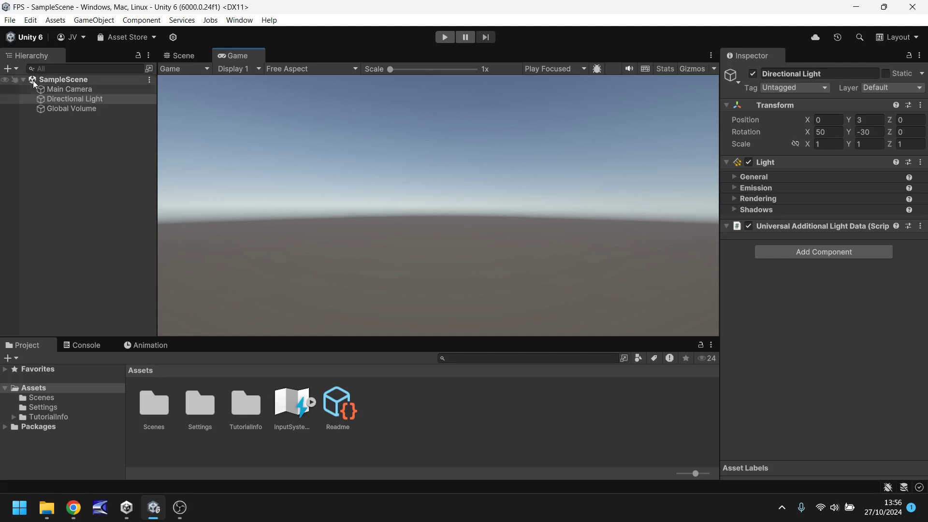
Inspect Main Camera at position 0, 1, -10 and the Directional Light, then return to Scene view.
click(66, 90)
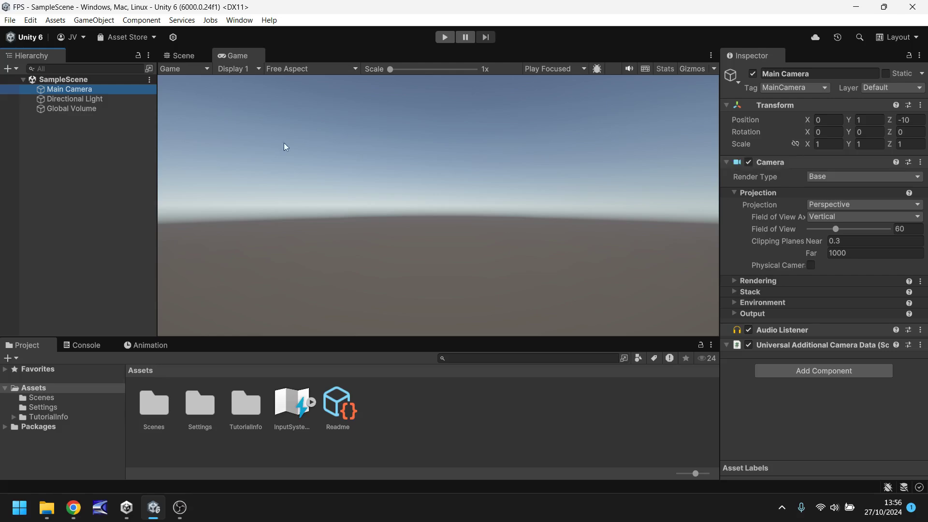
click(69, 88)
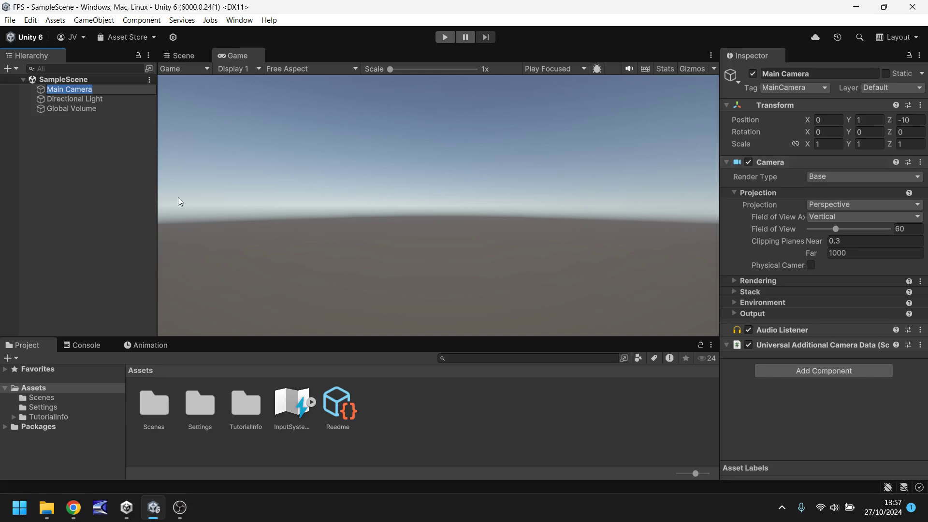
click(74, 100)
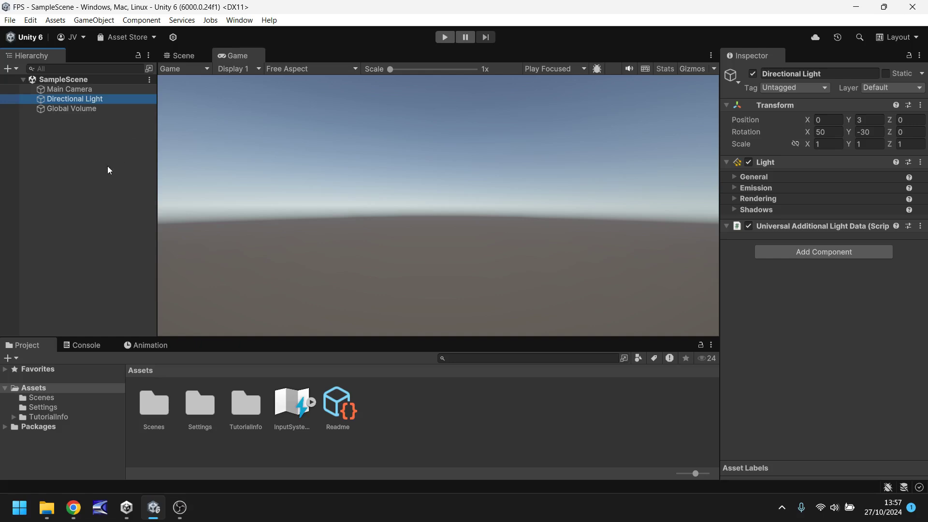
click(54, 89)
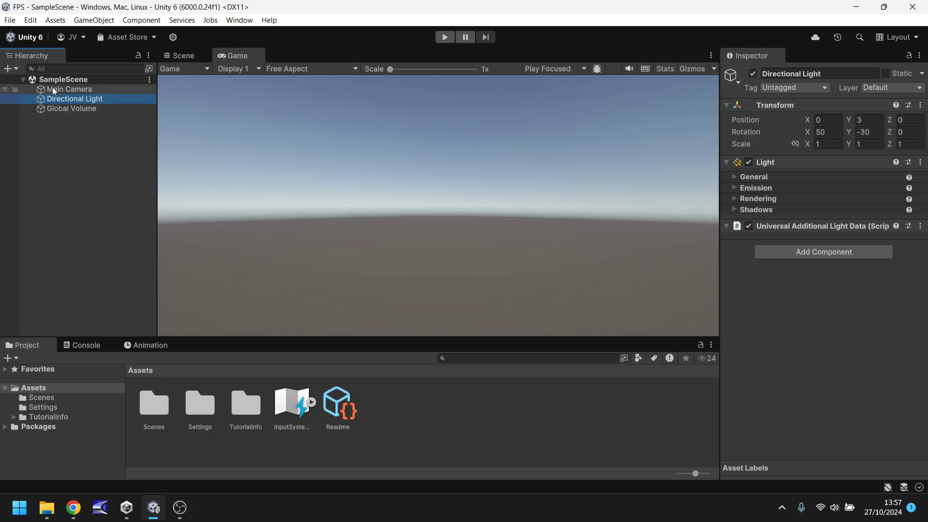
click(175, 56)
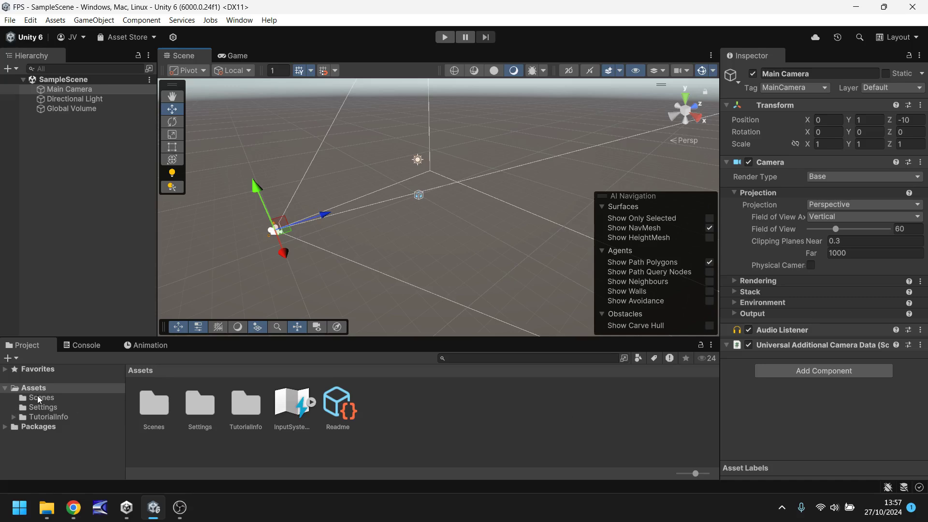
Deselect everything and show the empty Console with zero errors, warnings and messages.
click(457, 425)
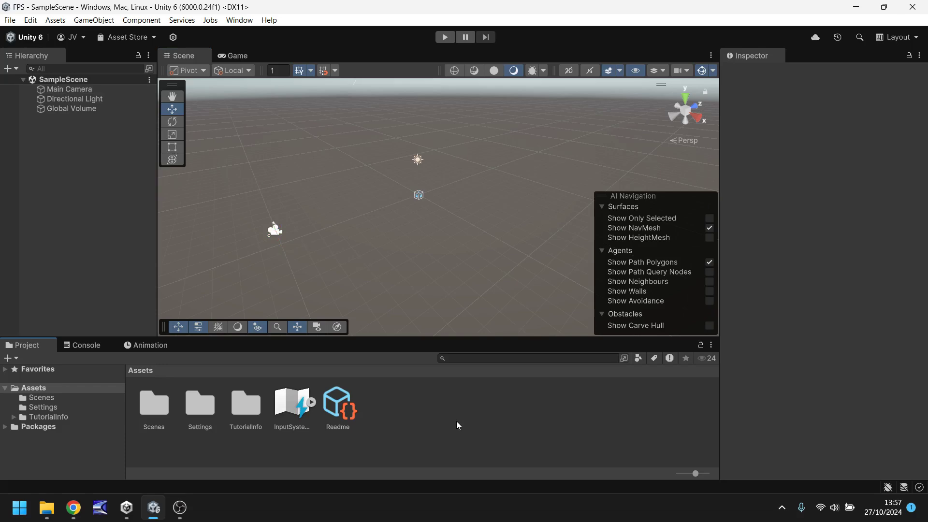
click(84, 345)
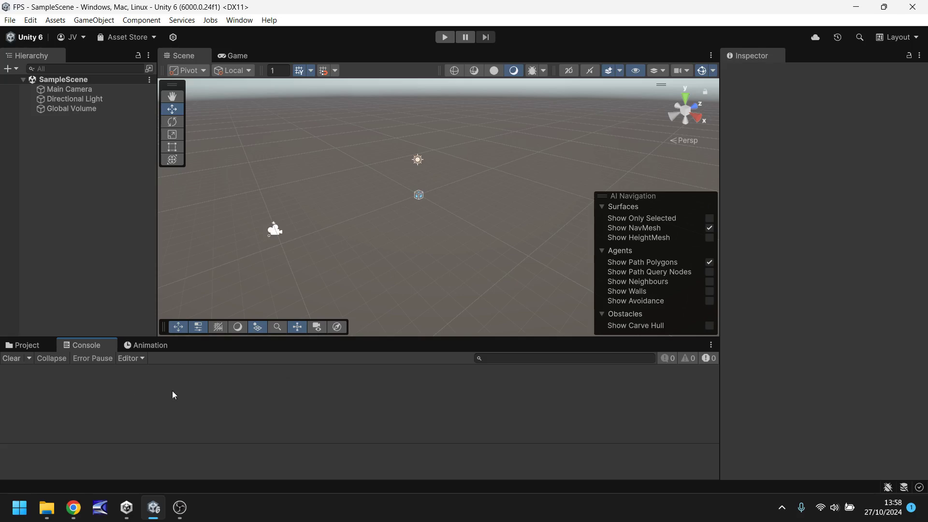
Switch the lower panel to the Animation tab, which reports no animatable object selected.
click(164, 346)
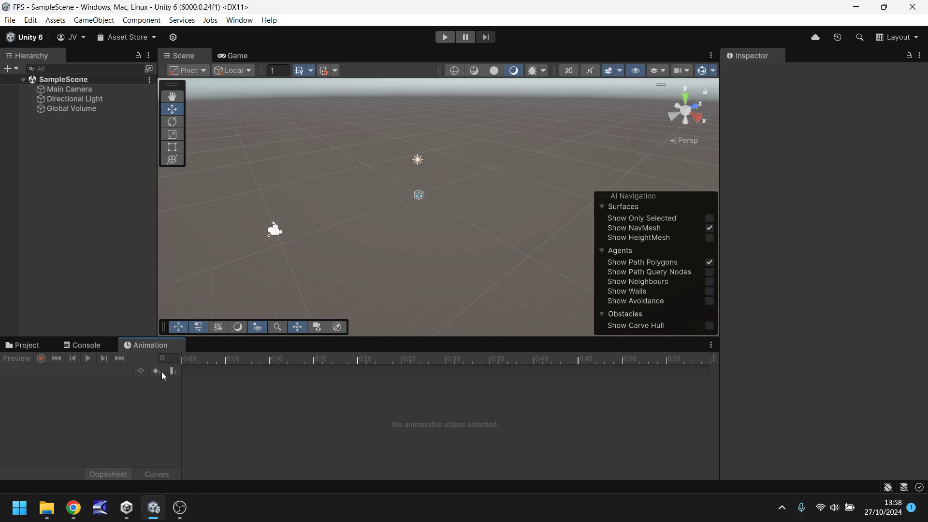
Return the lower panel to the Project Assets browser and float the Game view as its own window.
click(22, 345)
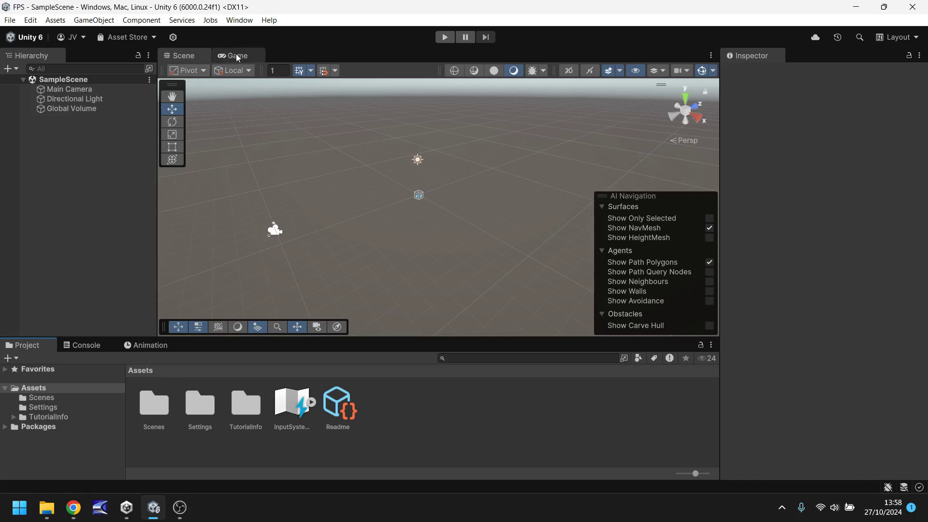
drag(236, 54, 481, 240)
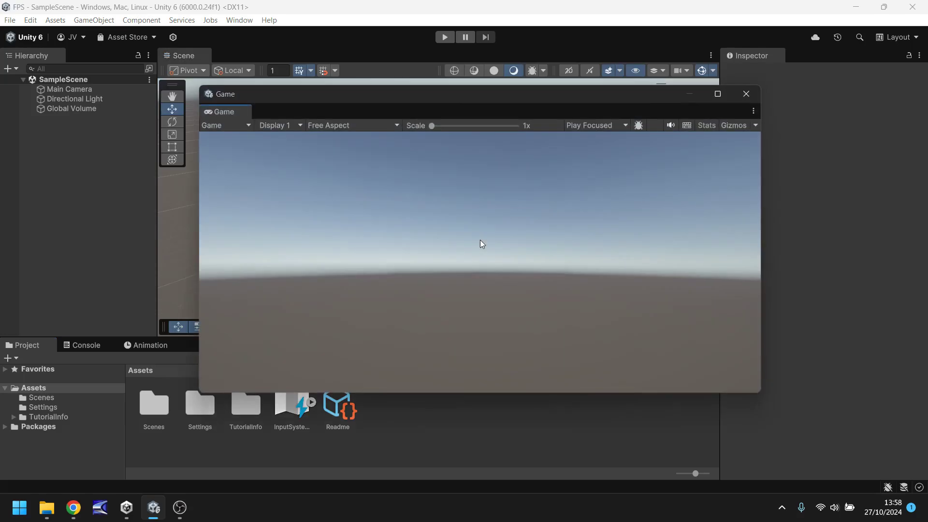
drag(408, 94, 435, 114)
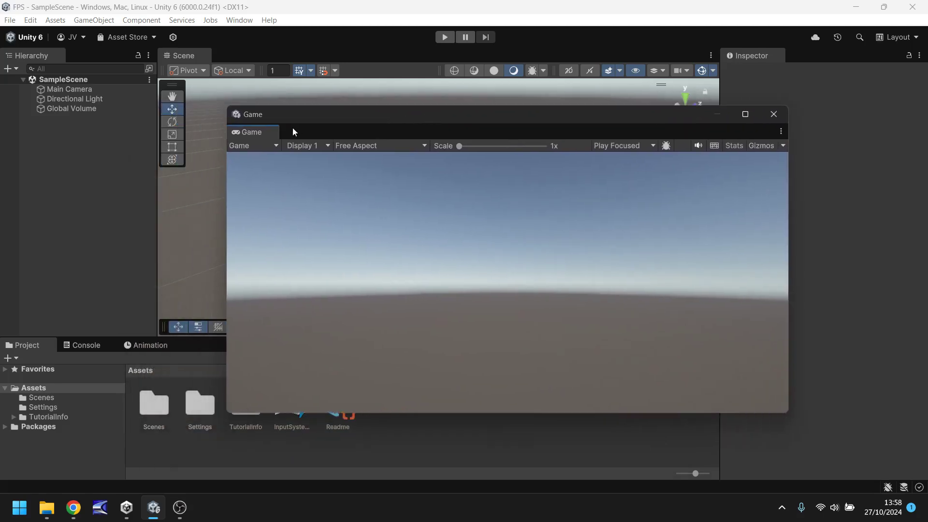
Dock the Game view beside the Inspector, then redock it next to Scene and show the Scene view.
drag(247, 133, 790, 57)
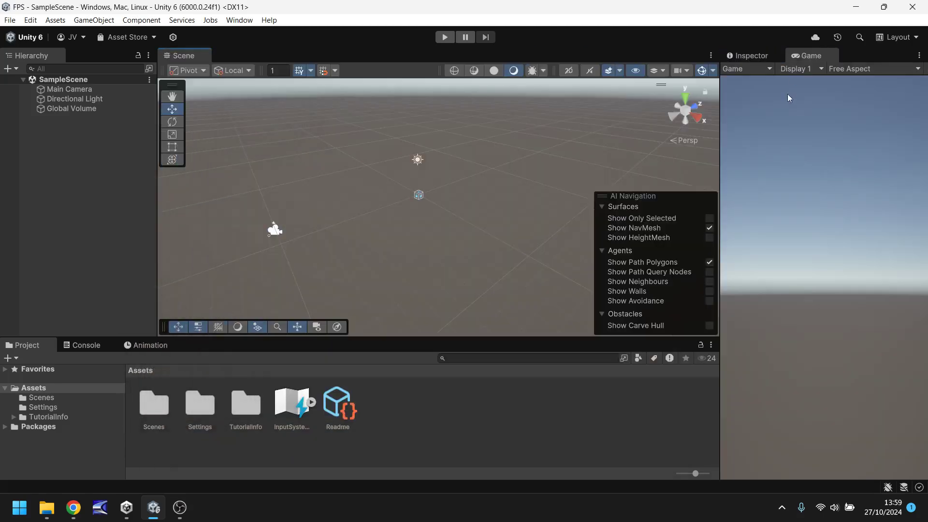
click(750, 54)
click(807, 57)
drag(805, 57, 228, 62)
click(179, 56)
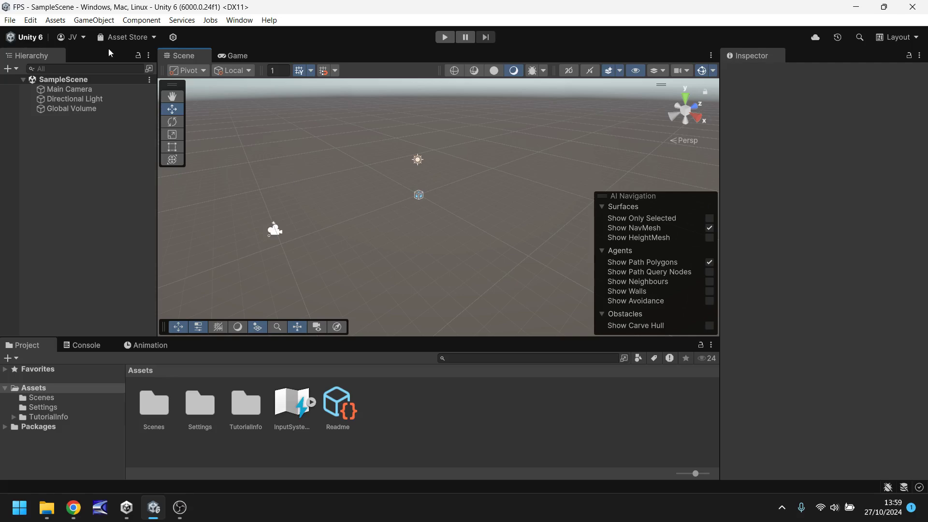
Create a Cube through GameObject > 3D Object > Cube.
click(105, 20)
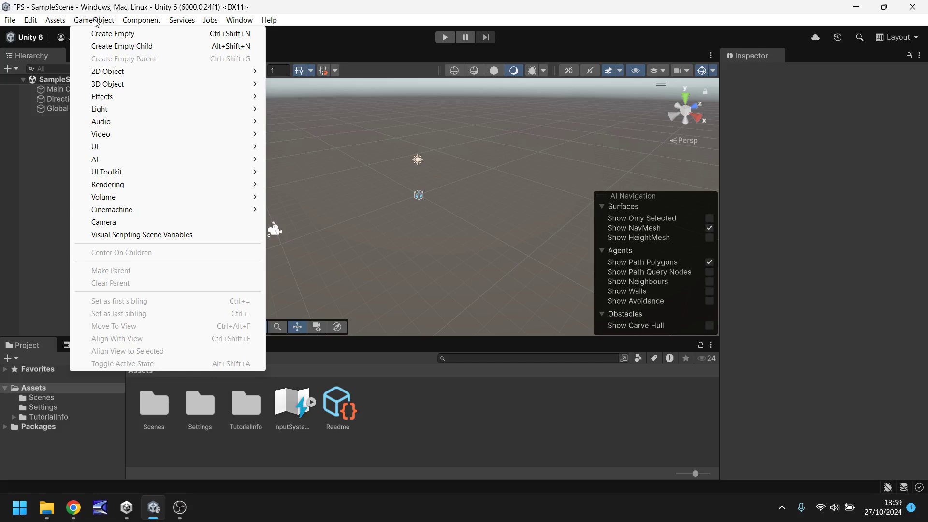
mouse_move(108, 84)
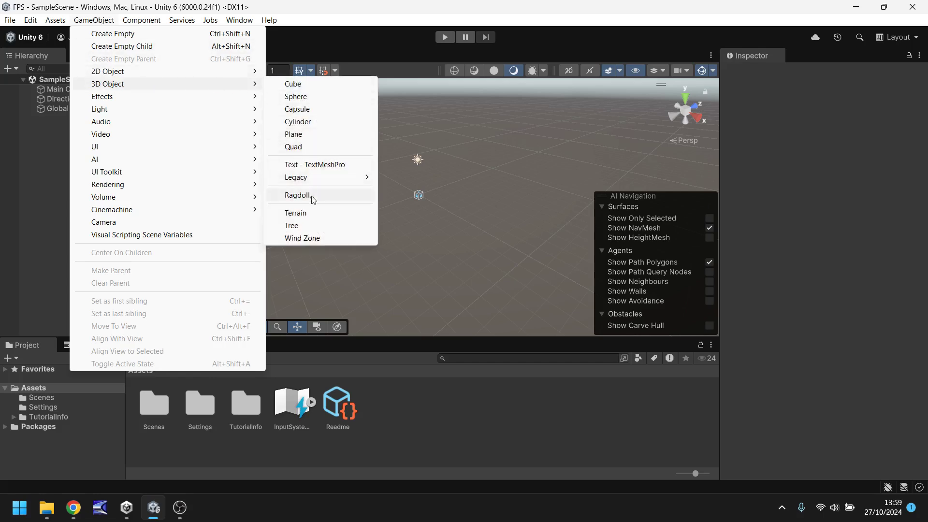
click(296, 86)
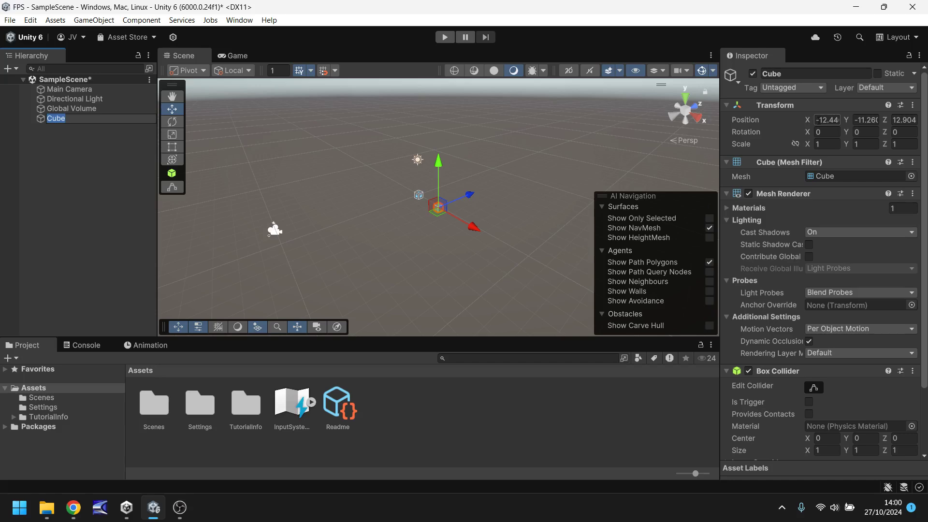
Set the Cube's Position X, Y and Z to 0 in the Inspector.
click(827, 119)
text(0)
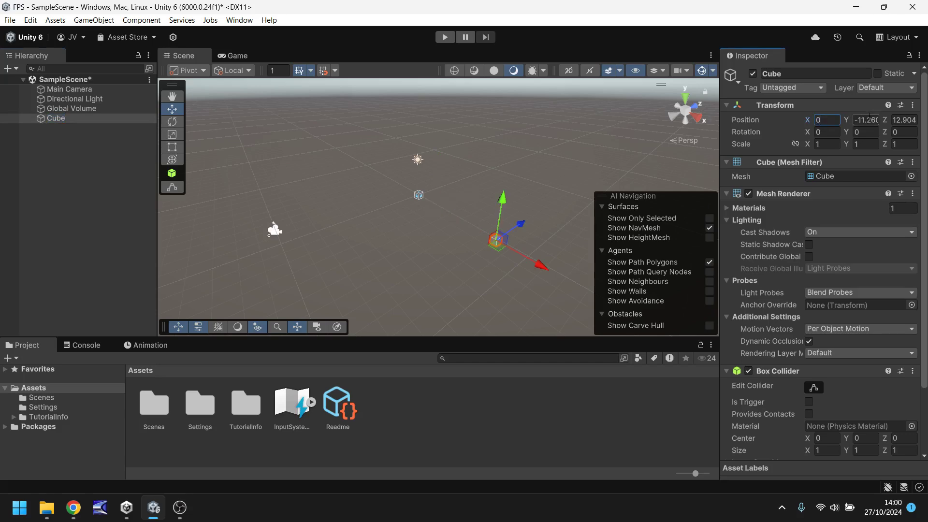
click(867, 119)
text(0)
click(903, 119)
text(0)
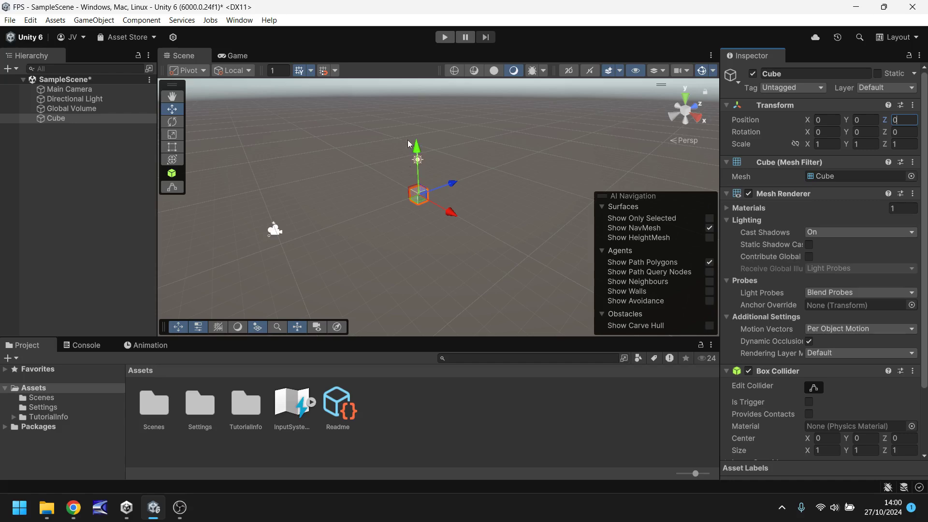
Drag the Move gizmo to shift the cube along its Y, Z and X axes.
mouse_move(418, 153)
mouse_down()
mouse_move(419, 256)
mouse_move(414, 114)
mouse_move(414, 141)
mouse_up()
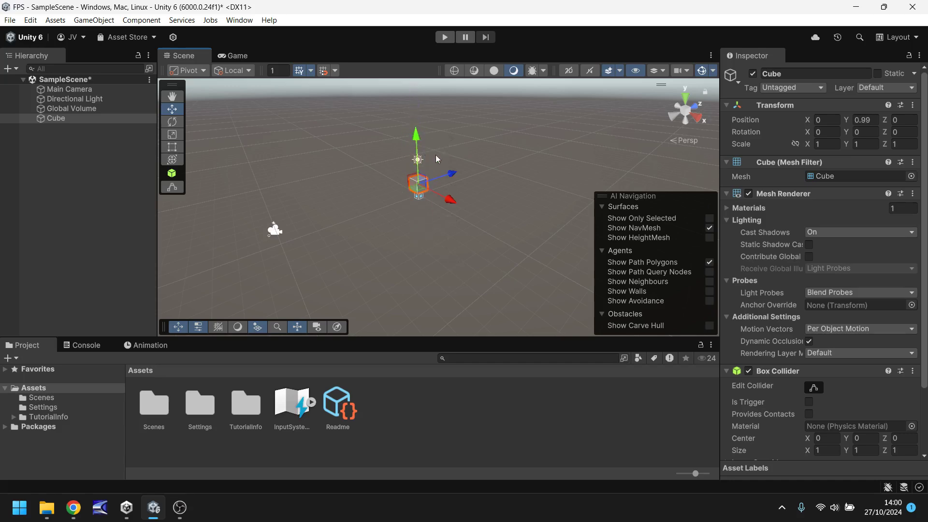
drag(454, 175, 488, 186)
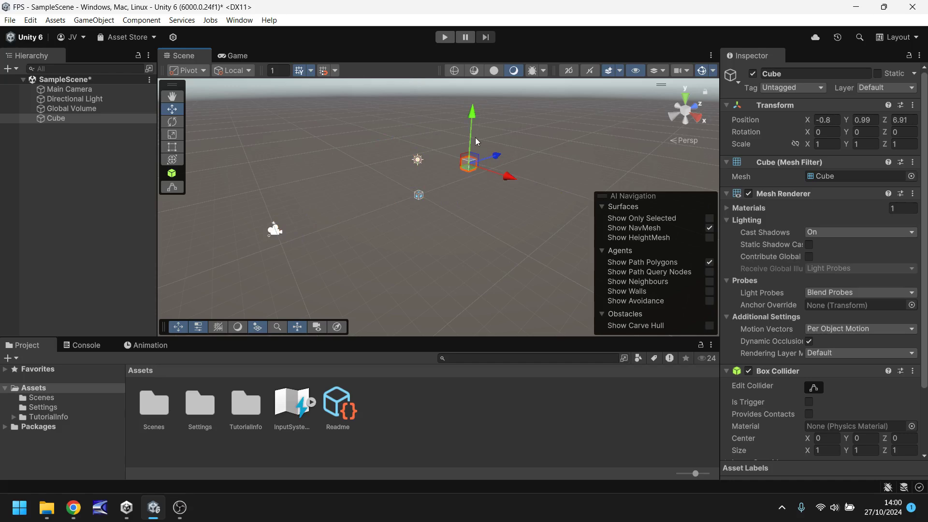
drag(474, 137, 473, 109)
drag(503, 141, 595, 166)
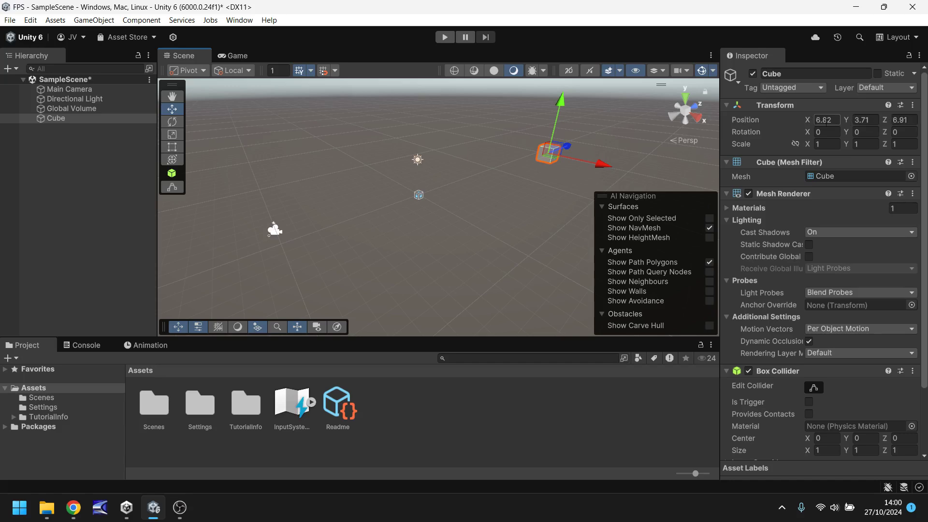
Reset the moved cube back to position 0, 0, 0.
click(825, 121)
text(0)
key(Tab)
text(0)
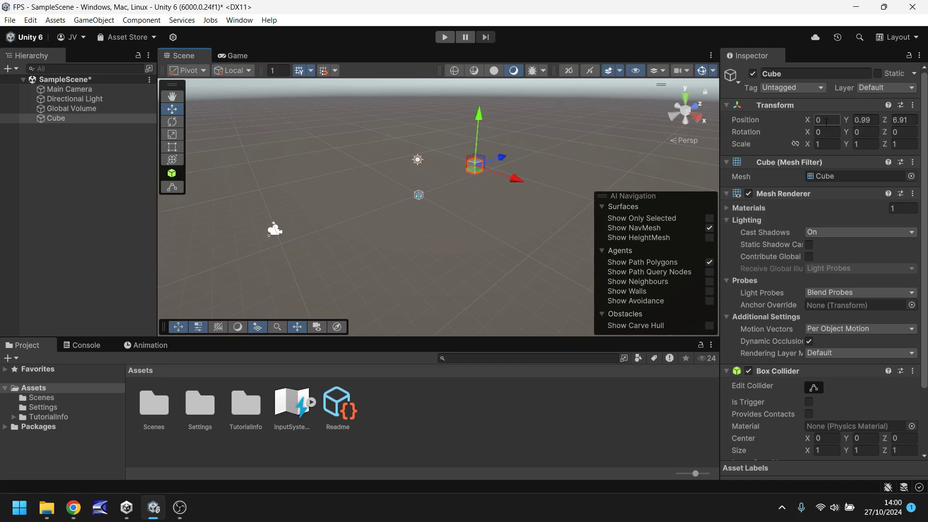
key(Tab)
text(0)
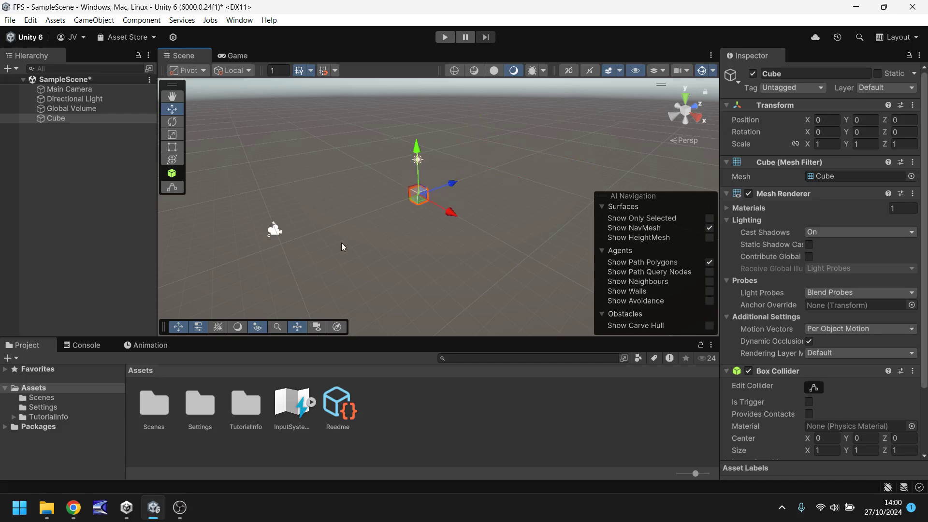
key(Tab)
Set the Cube's Scale X, Z and Y to 20, then zoom and pan to see the whole block.
text(20)
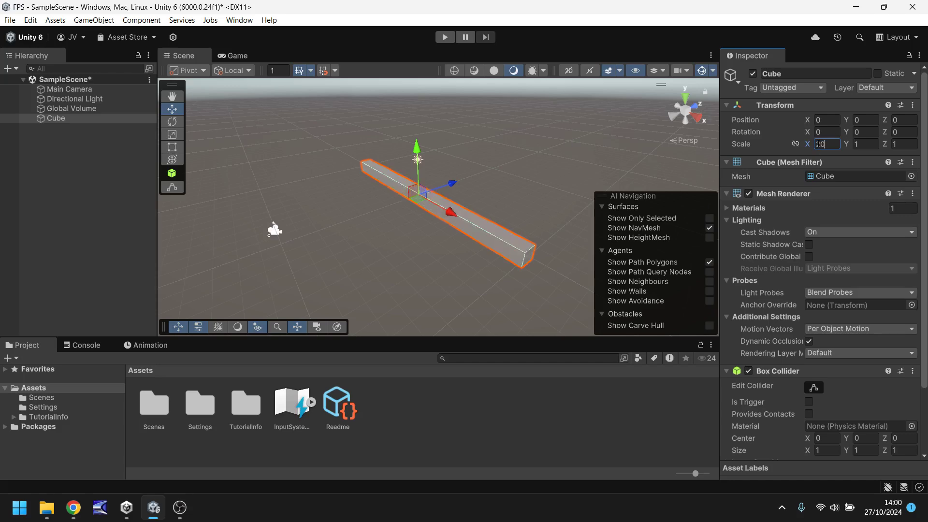
click(865, 143)
click(910, 145)
text(20)
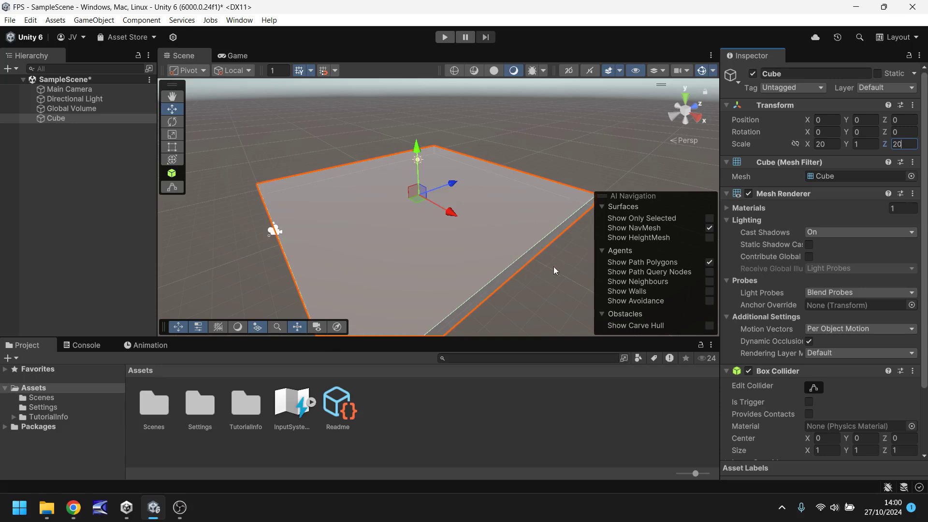
click(865, 145)
text(20)
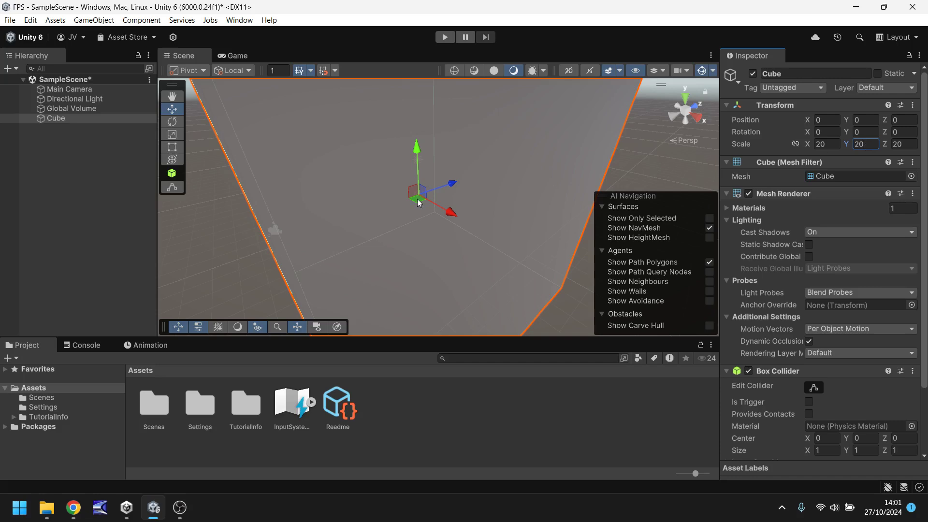
scroll(401, 176, down, 10)
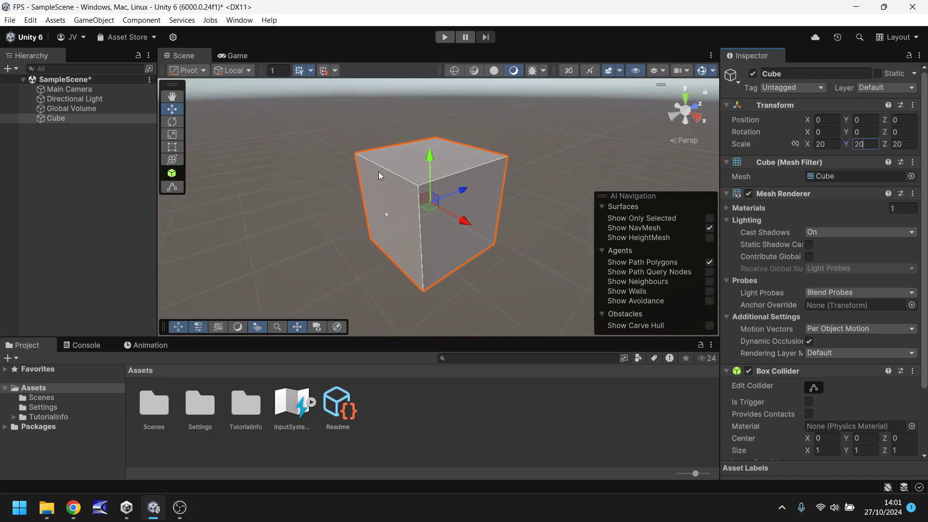
middle_drag(378, 172, 367, 221)
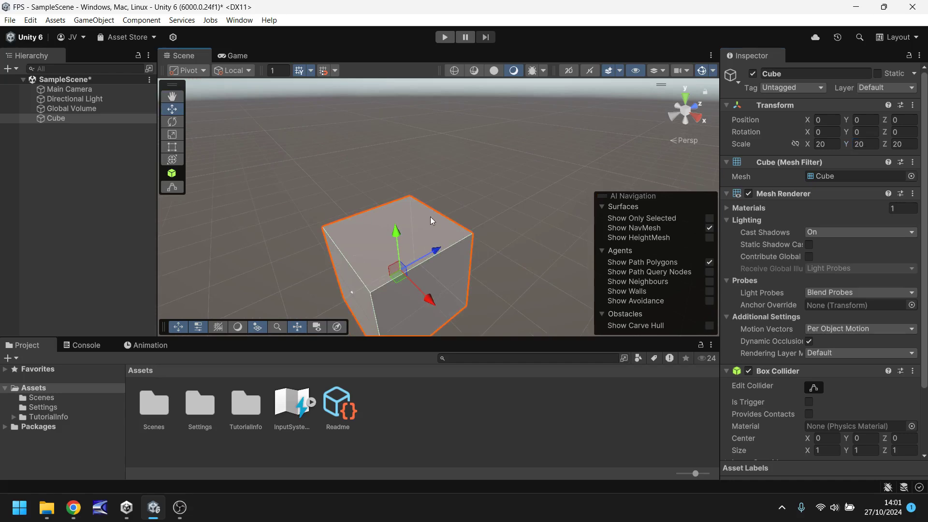
Change the Cube's Y scale to 1 and frame the flattened slab.
click(859, 144)
text(1)
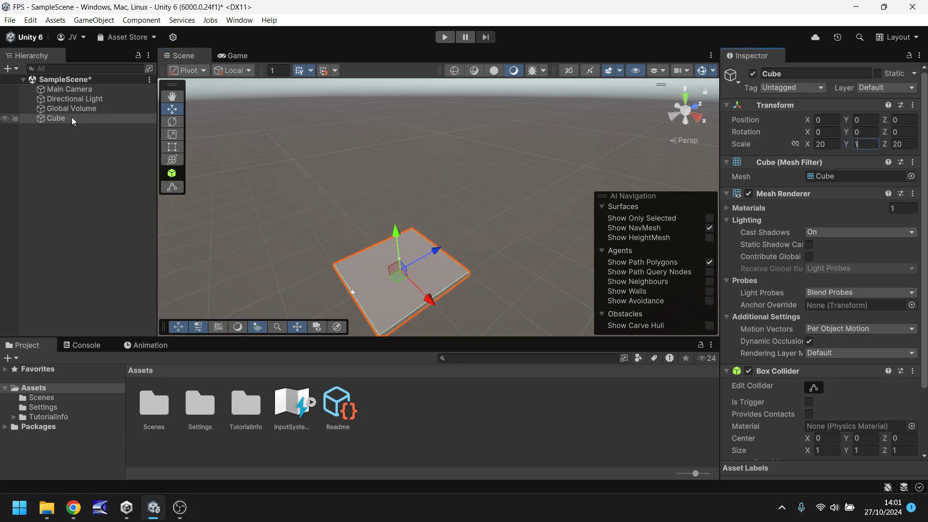
double_click(56, 119)
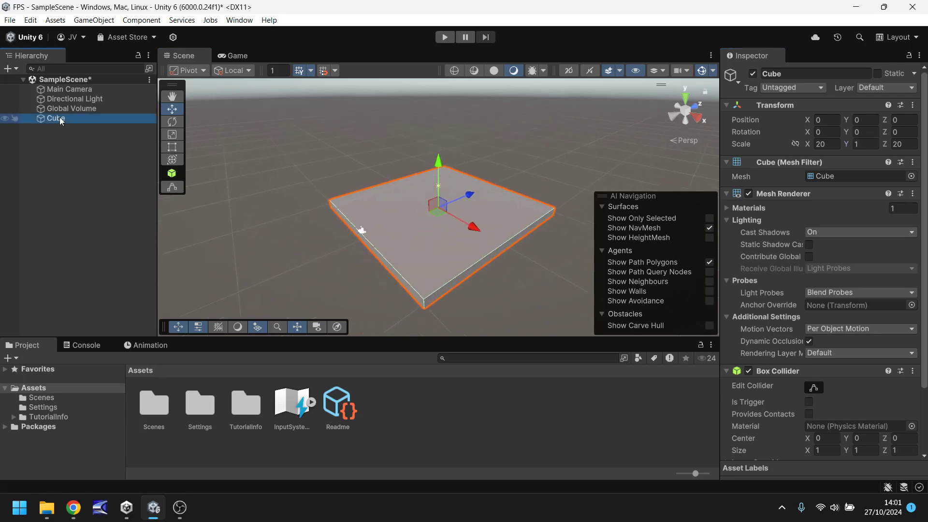
Frame the Main Camera, Directional Light and Cube in turn in the Scene view.
double_click(66, 90)
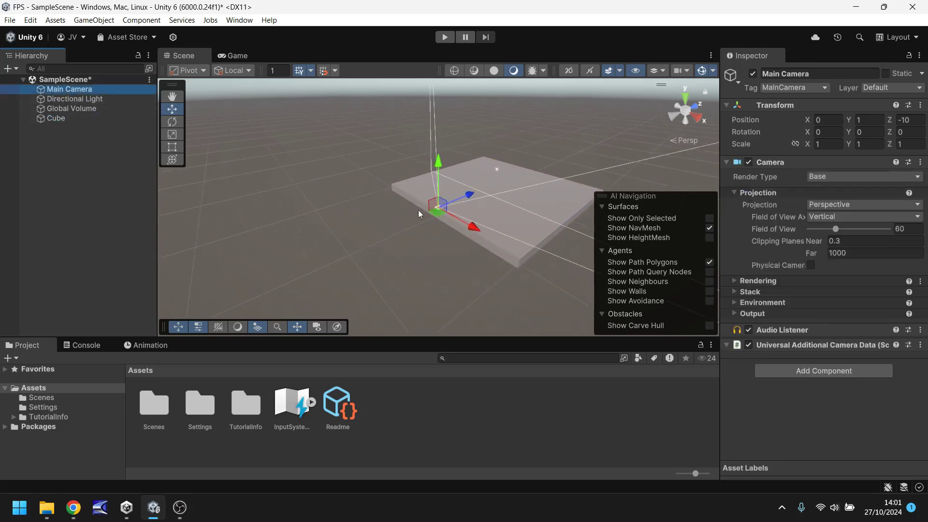
double_click(63, 101)
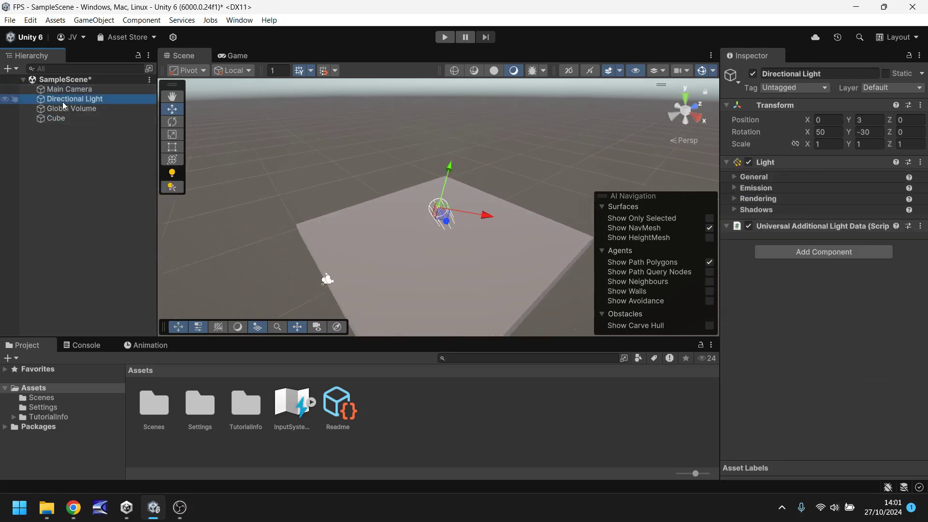
double_click(60, 121)
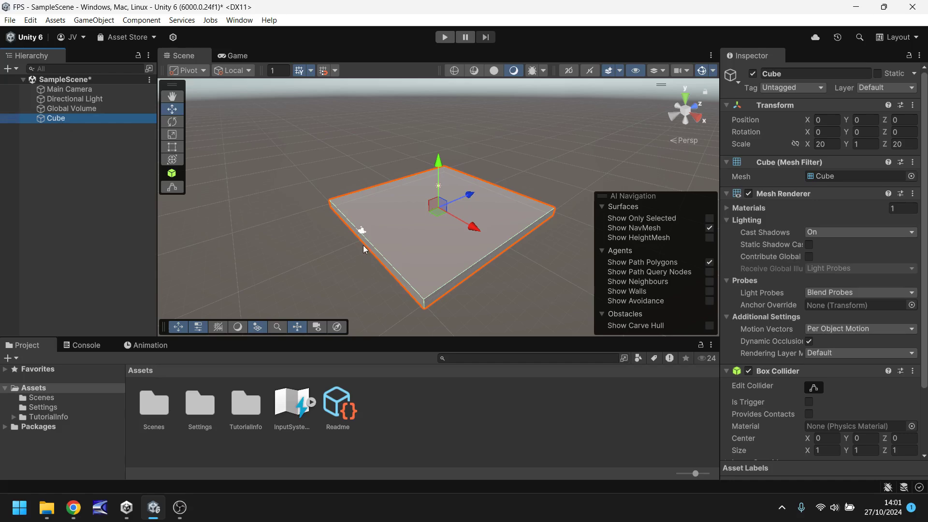
Rename the Cube object in the Hierarchy to 'Floor'.
right_click(53, 121)
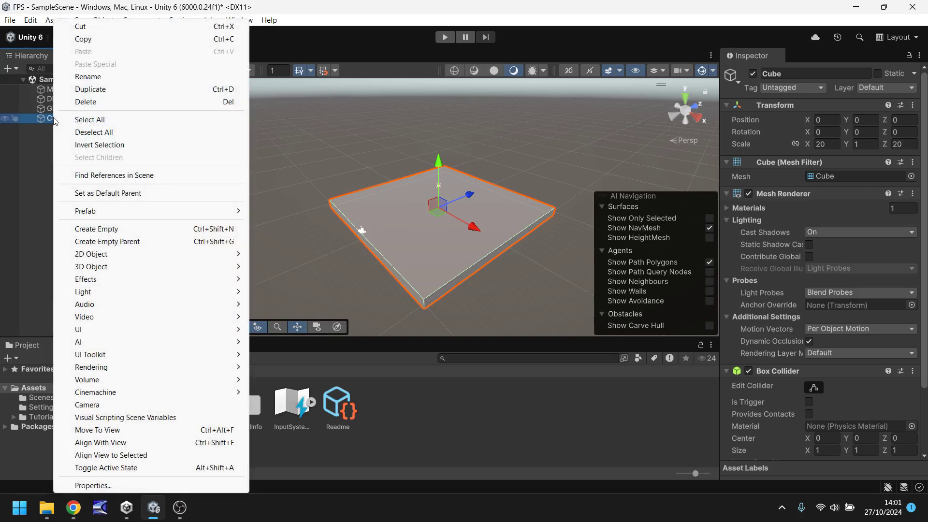
click(103, 78)
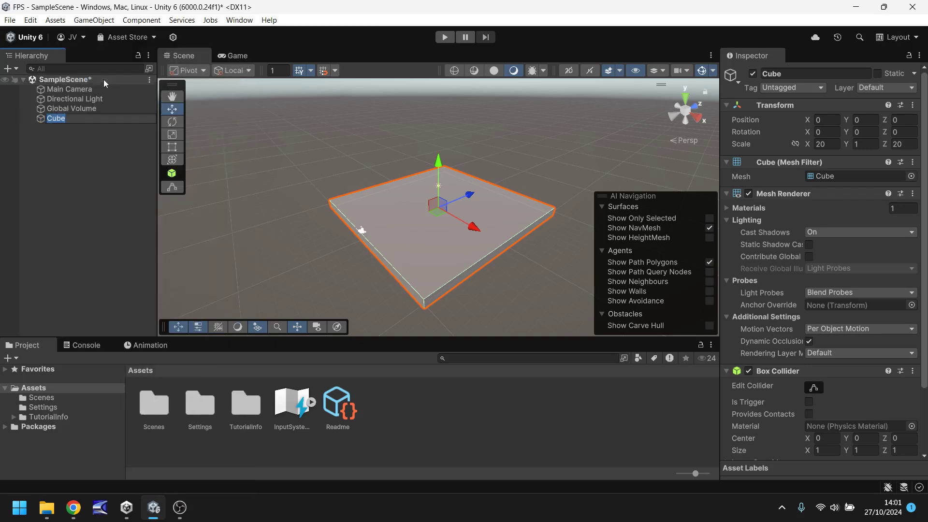
text(Floor)
key(Return)
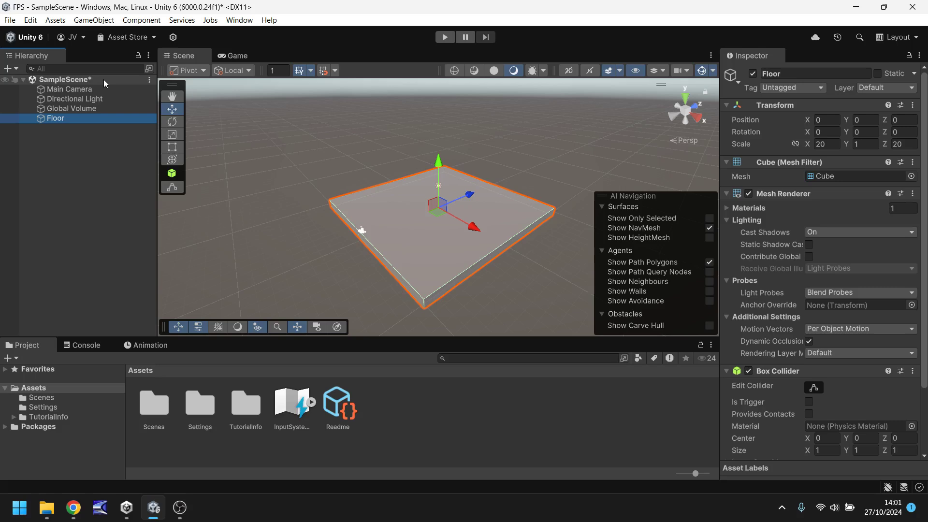
click(238, 59)
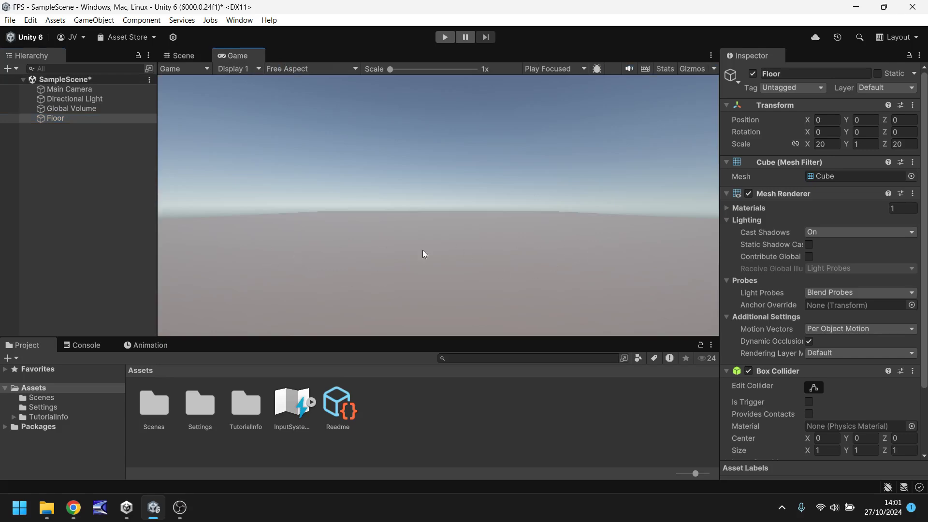
click(186, 56)
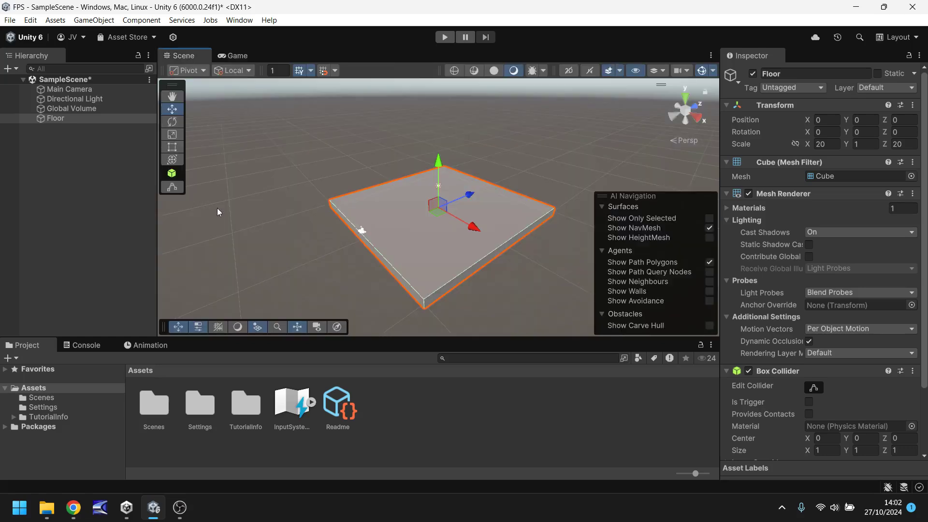